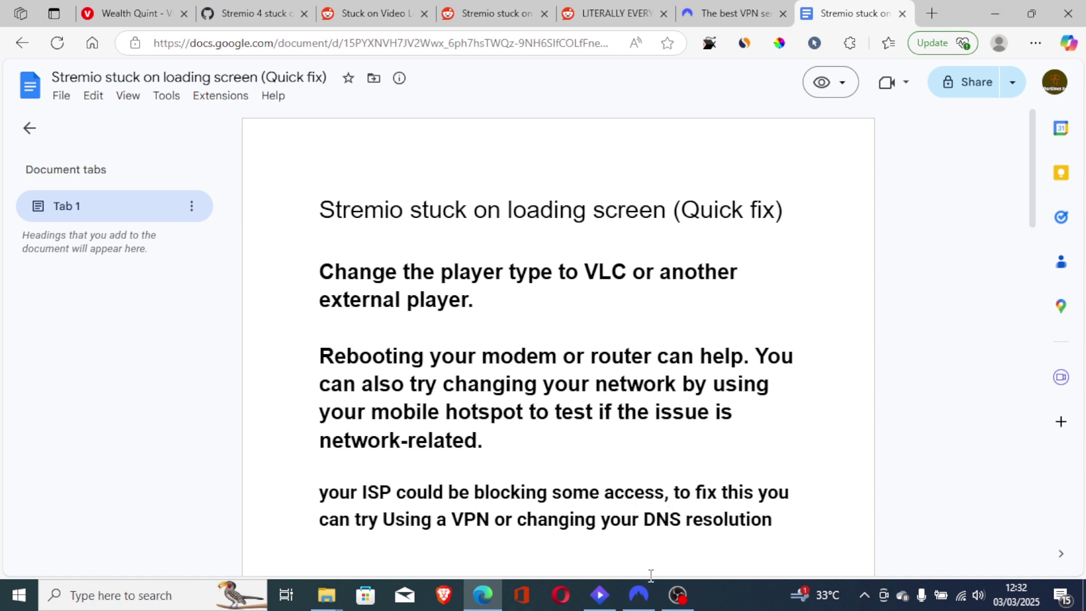
Check the VPN connection in the NordVPN app and look at the nordvpn.com homepage.
{"action": "left_click", "coordinate": [639, 594]}
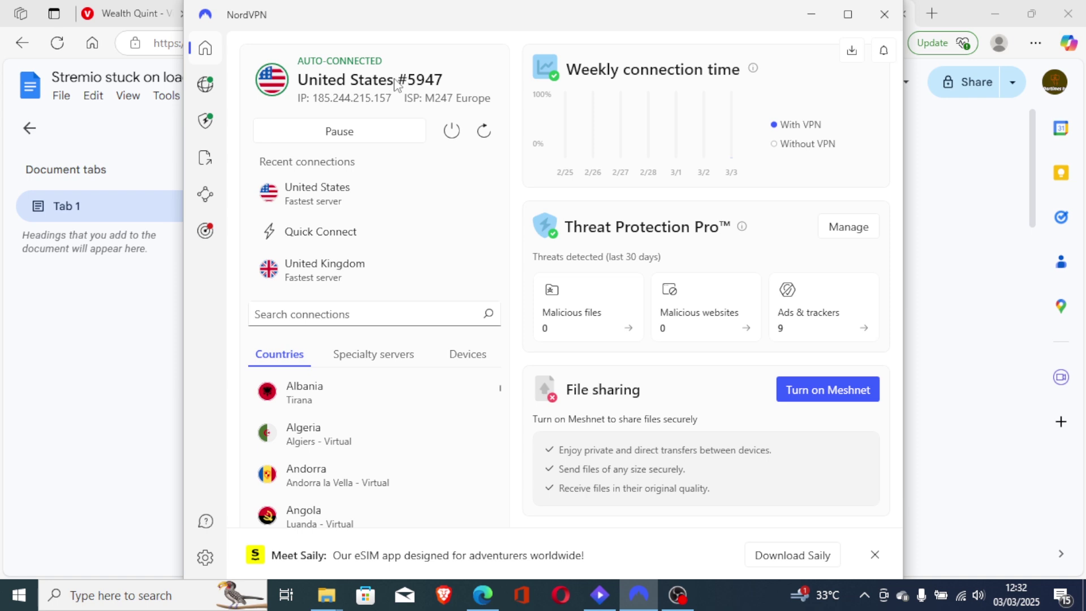
{"action": "left_click", "coordinate": [809, 15]}
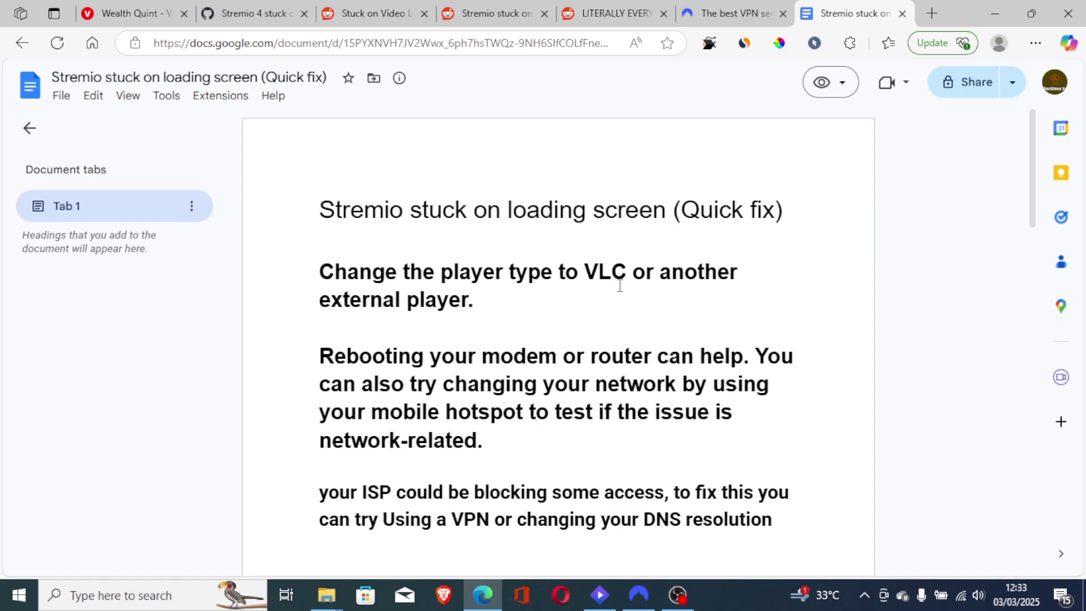
{"action": "left_click", "coordinate": [750, 10]}
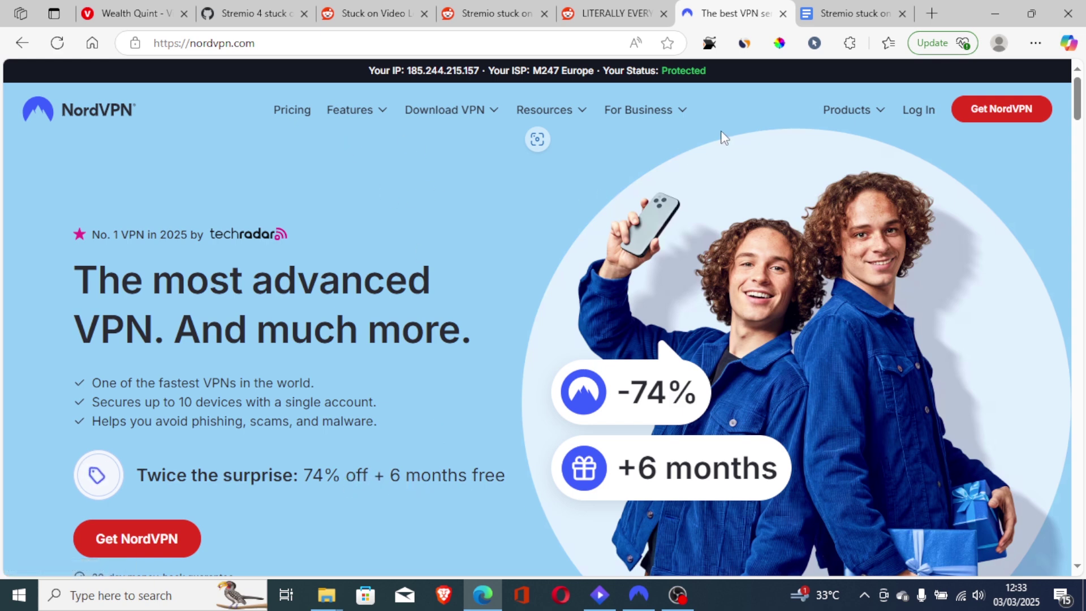
{"action": "left_click", "coordinate": [834, 7]}
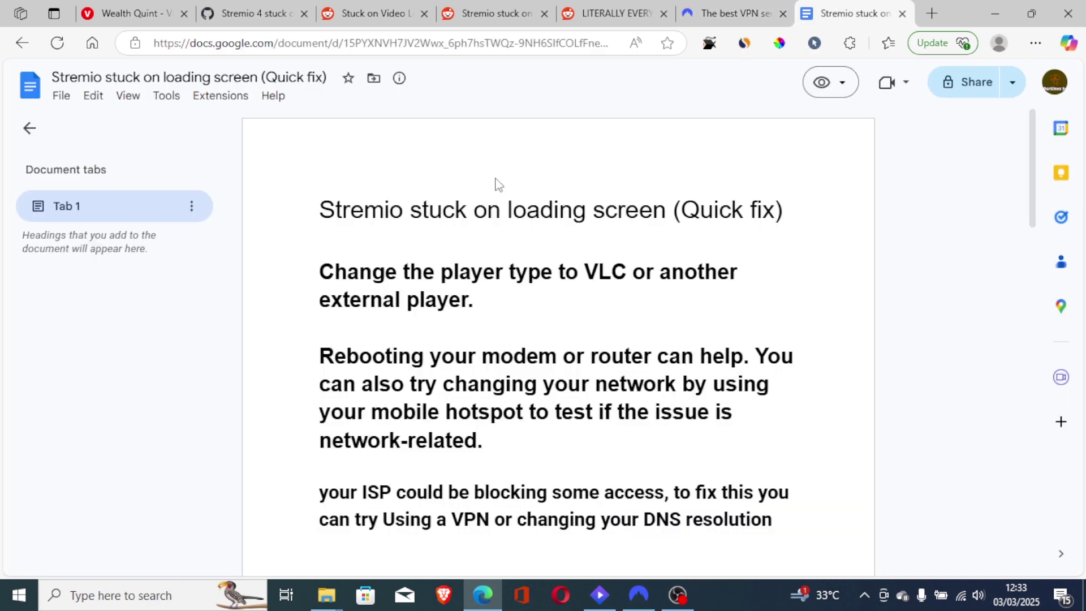
{"action": "left_click", "coordinate": [989, 11]}
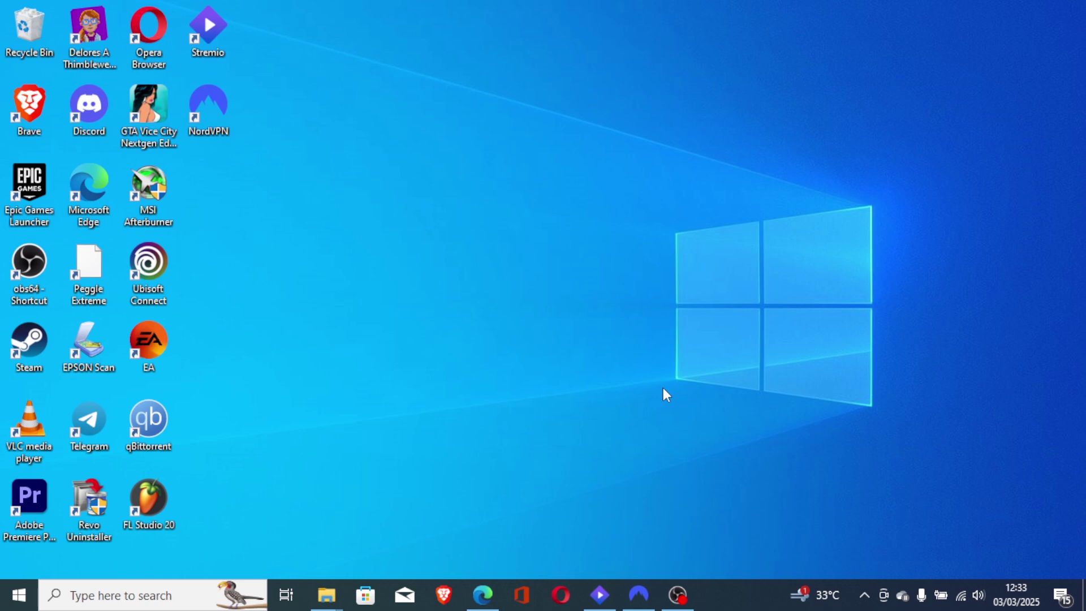
{"action": "left_click", "coordinate": [639, 594]}
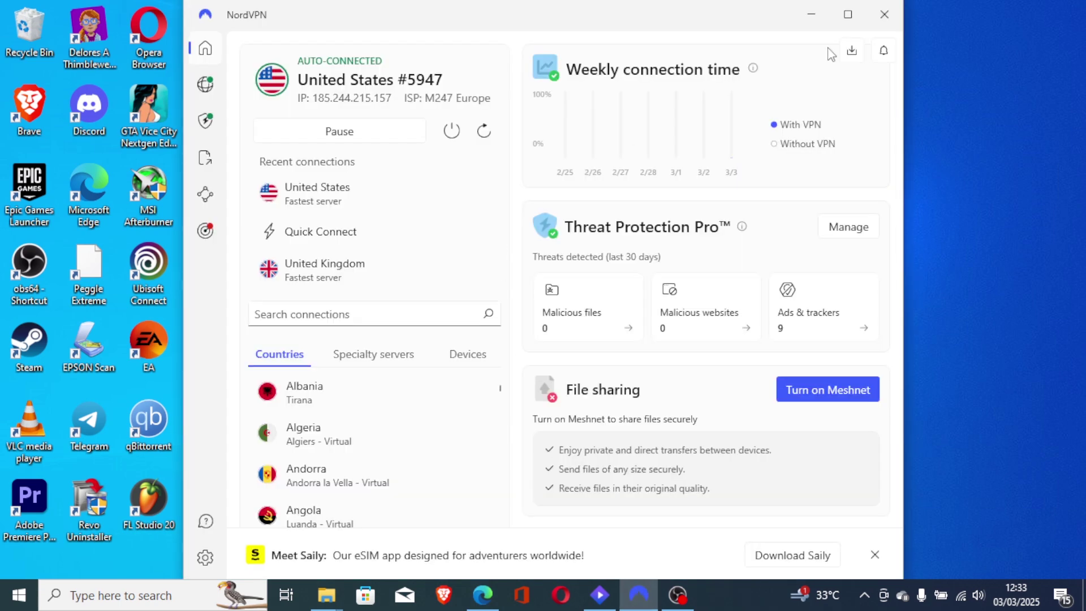
{"action": "left_click", "coordinate": [812, 15]}
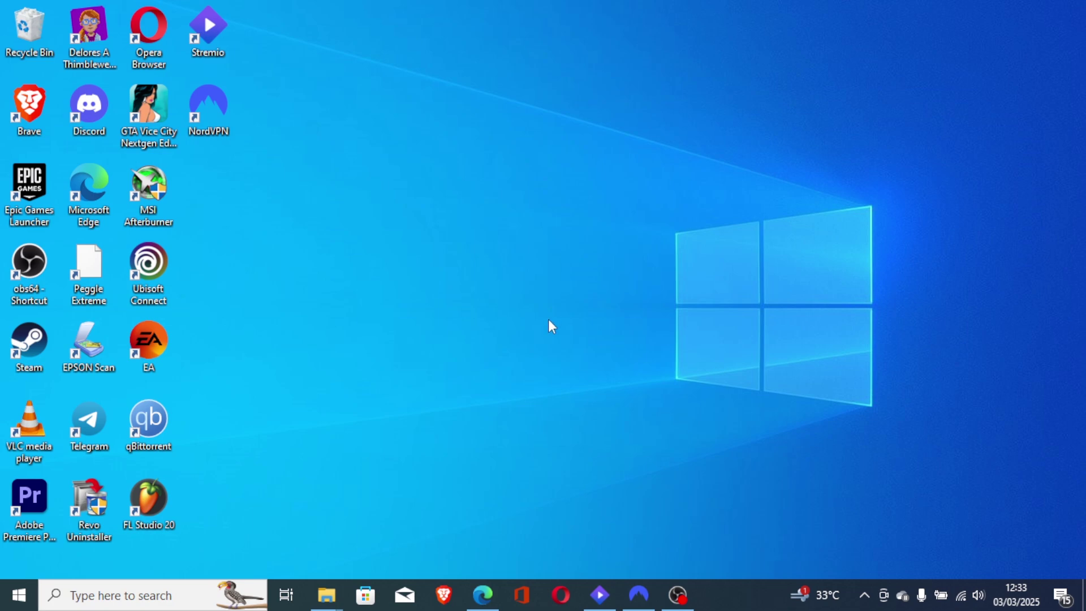
Switch to Stremio and look at the extra playback options for Fast X, including Watch on VLC.
{"action": "left_click", "coordinate": [482, 593]}
{"action": "left_click", "coordinate": [600, 594]}
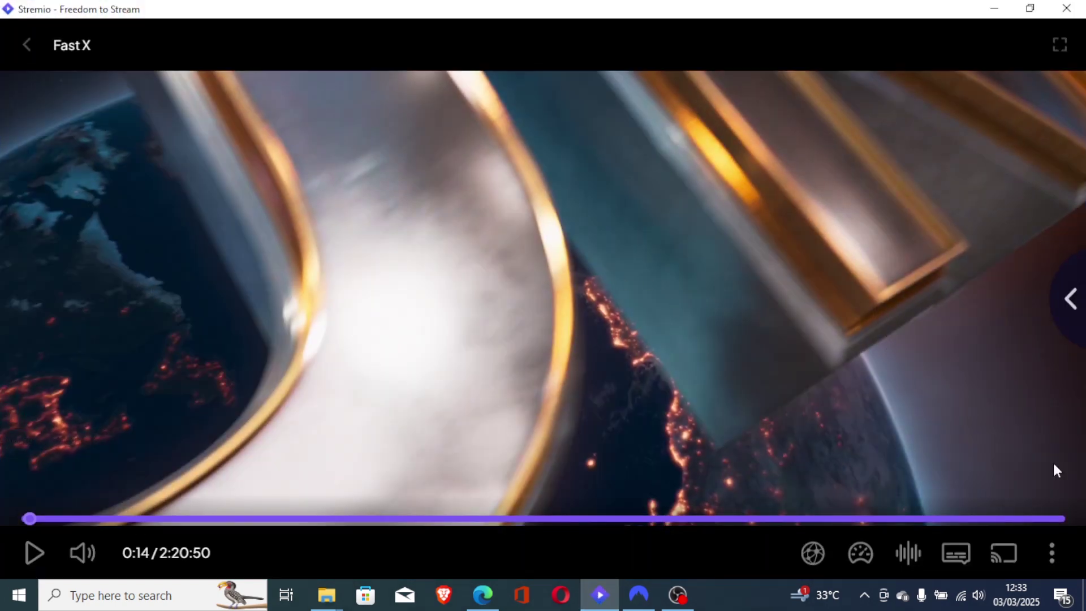
{"action": "left_click", "coordinate": [1051, 553]}
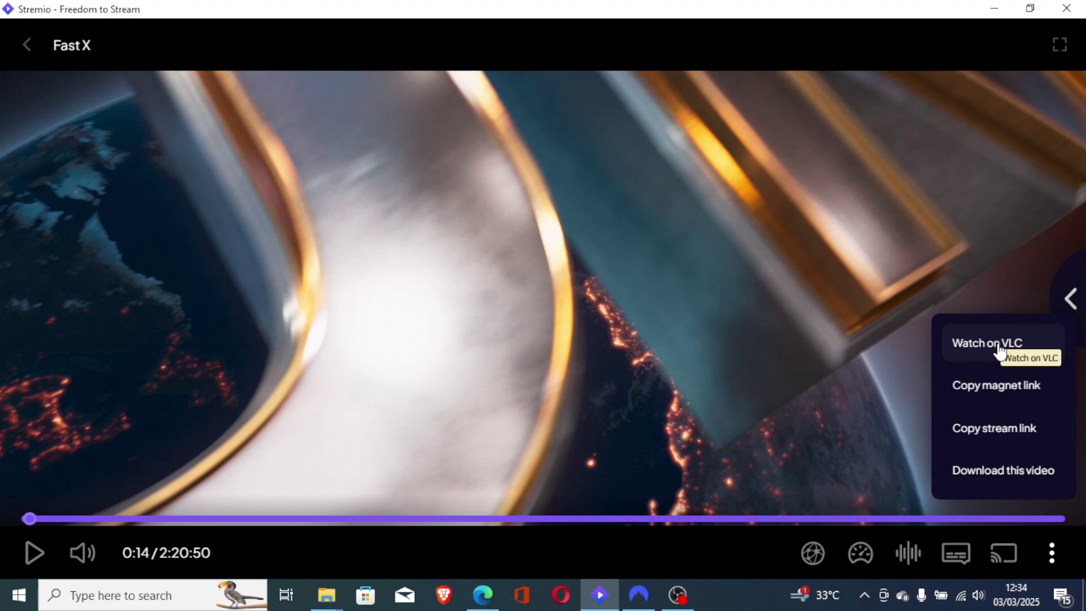
{"action": "left_click", "coordinate": [594, 289]}
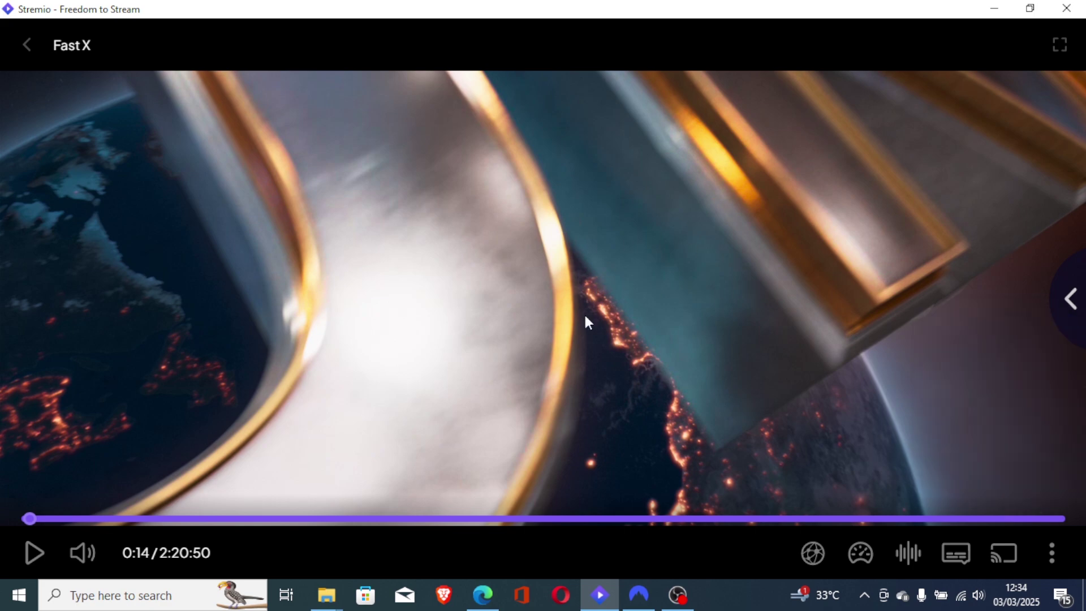
Return to the troubleshooting document in Edge and review the Google and Cloudflare DNS addresses.
{"action": "left_click", "coordinate": [482, 594]}
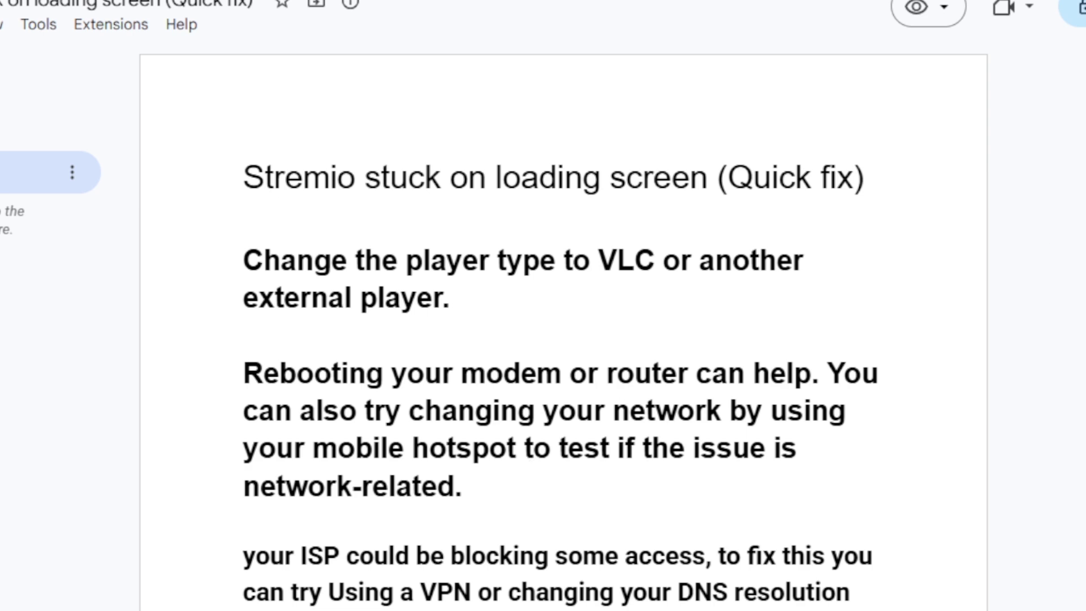
{"action": "scroll", "coordinate": [560, 328], "scroll_direction": "down", "scroll_amount": 5}
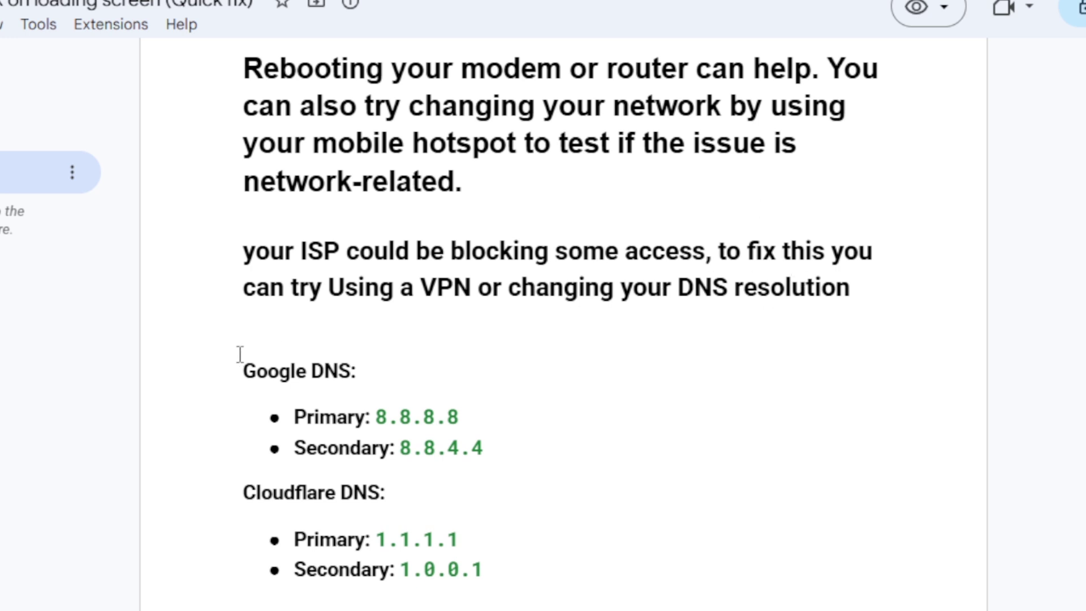
{"action": "double_click", "coordinate": [270, 367]}
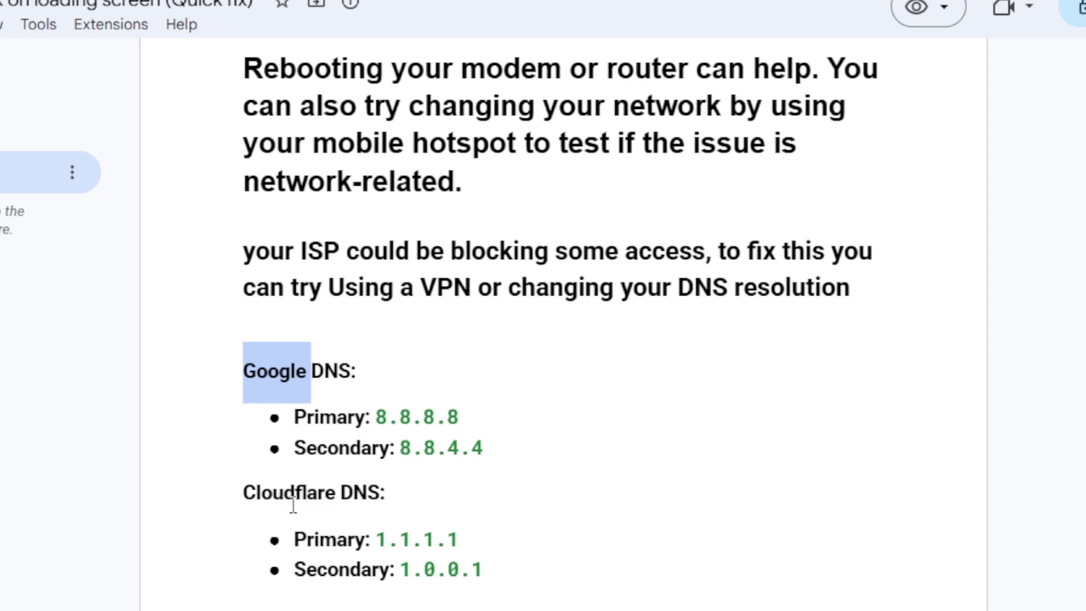
{"action": "left_click", "coordinate": [404, 324]}
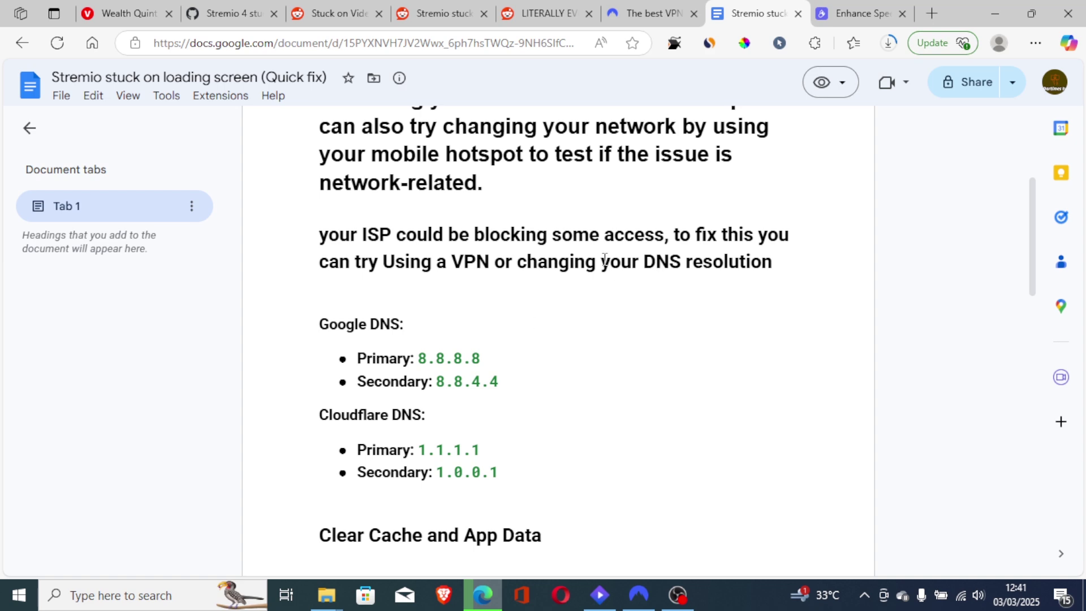
Open the network adapter list from the Network & Internet status page in Windows Settings.
{"action": "key", "text": "super+i"}
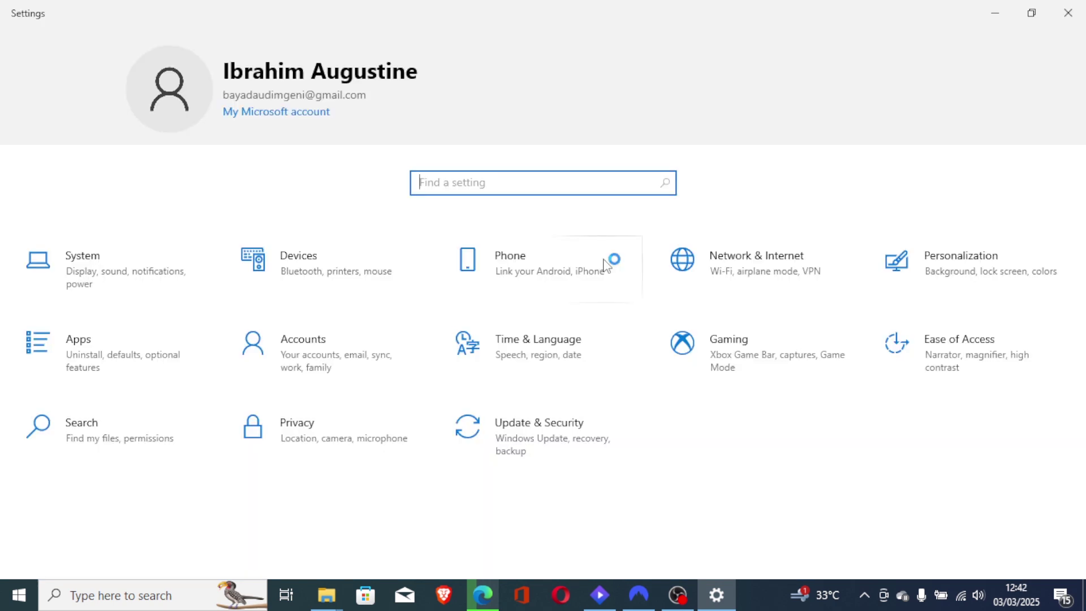
{"action": "left_click", "coordinate": [784, 272]}
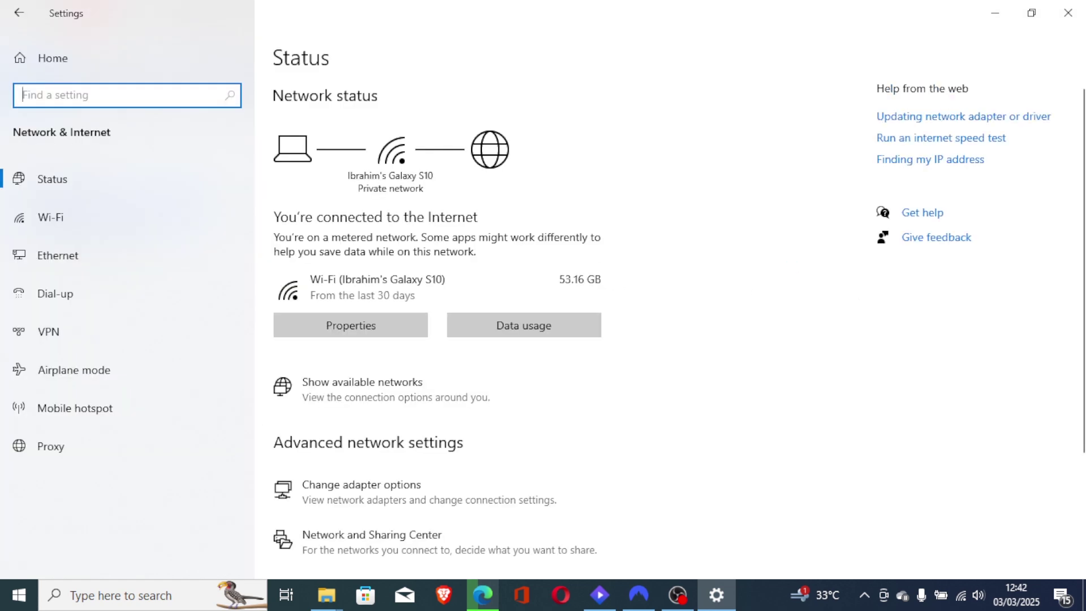
{"action": "scroll", "coordinate": [475, 311], "scroll_direction": "down", "scroll_amount": 3}
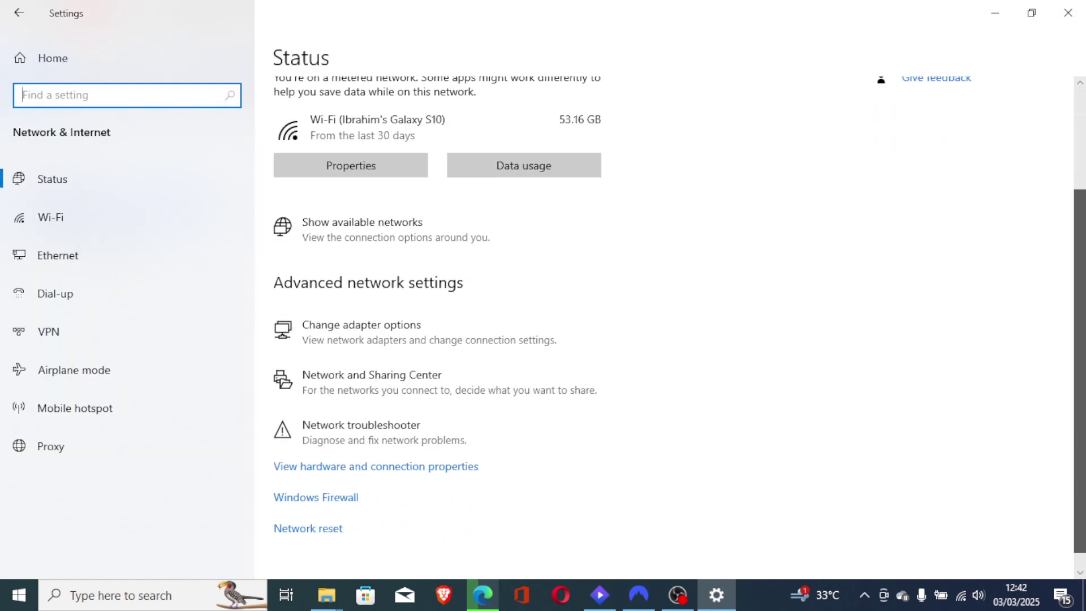
{"action": "left_click", "coordinate": [403, 331]}
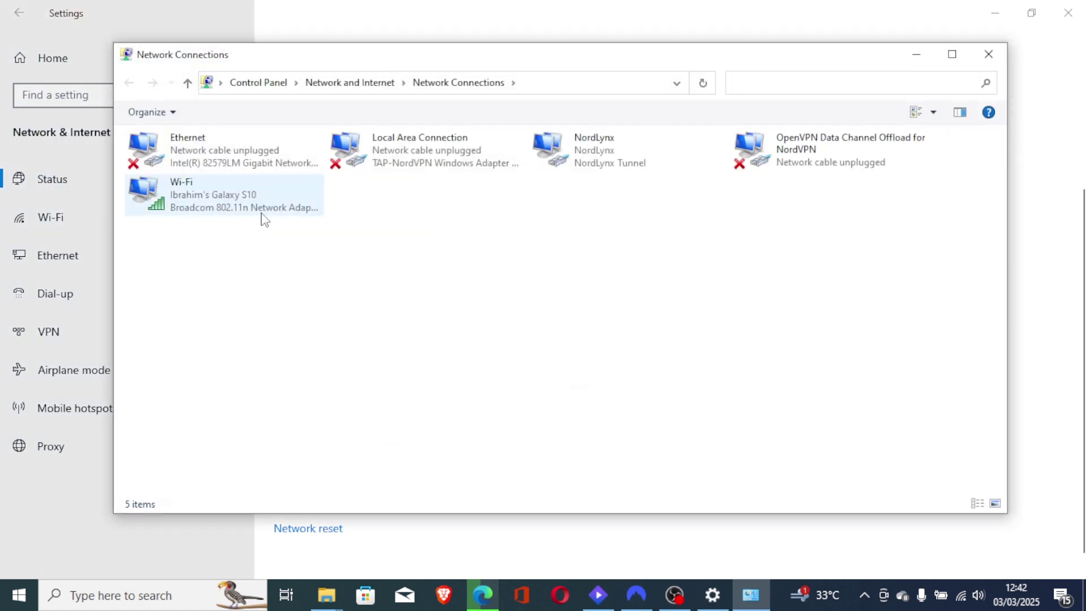
Set the Wi-Fi adapter's Internet Protocol Version 4 (TCP/IPv4) properties to use the following DNS server addresses.
{"action": "left_click", "coordinate": [228, 201]}
{"action": "right_click", "coordinate": [228, 201]}
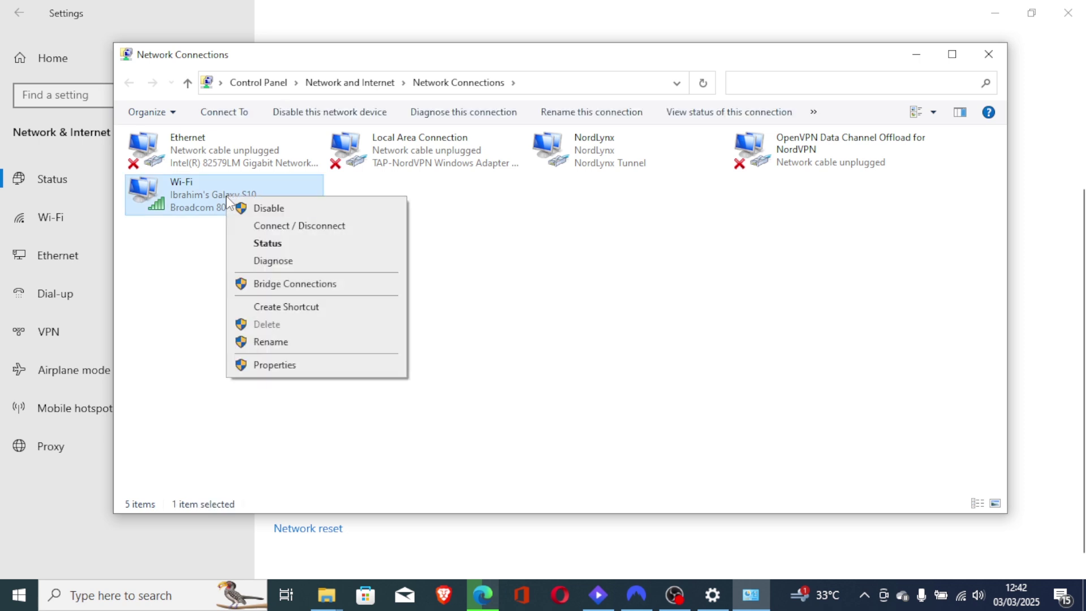
{"action": "left_click", "coordinate": [297, 368]}
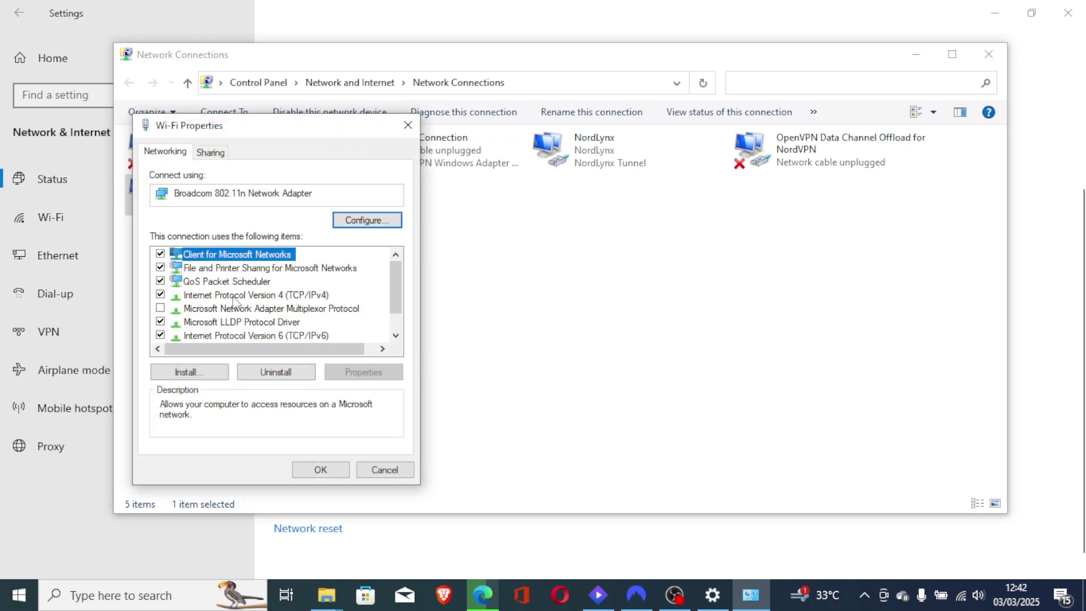
{"action": "left_click", "coordinate": [262, 296]}
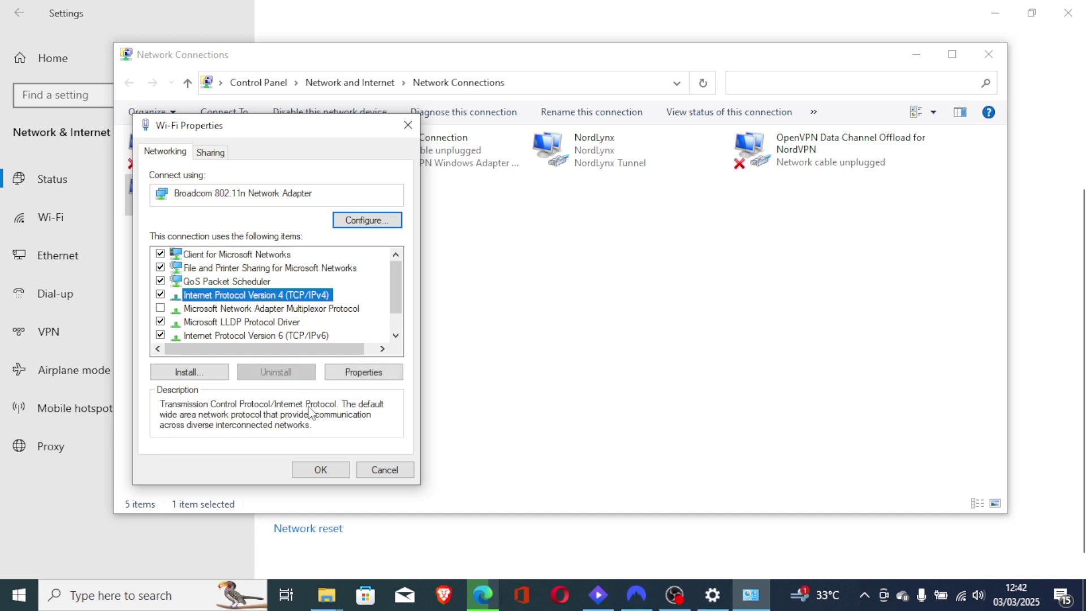
{"action": "left_click", "coordinate": [366, 374]}
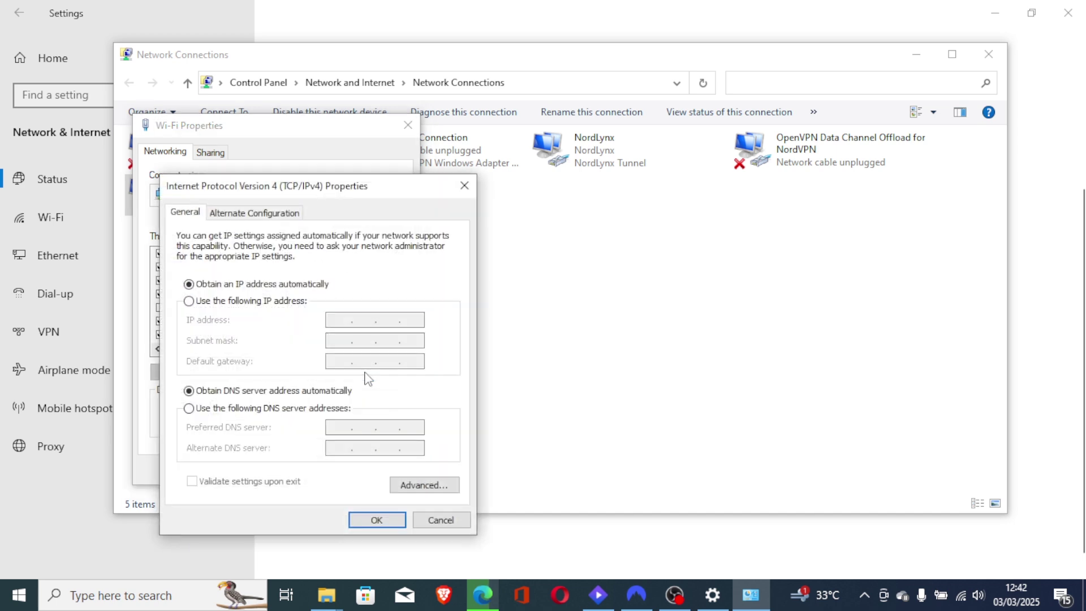
{"action": "left_click", "coordinate": [189, 408]}
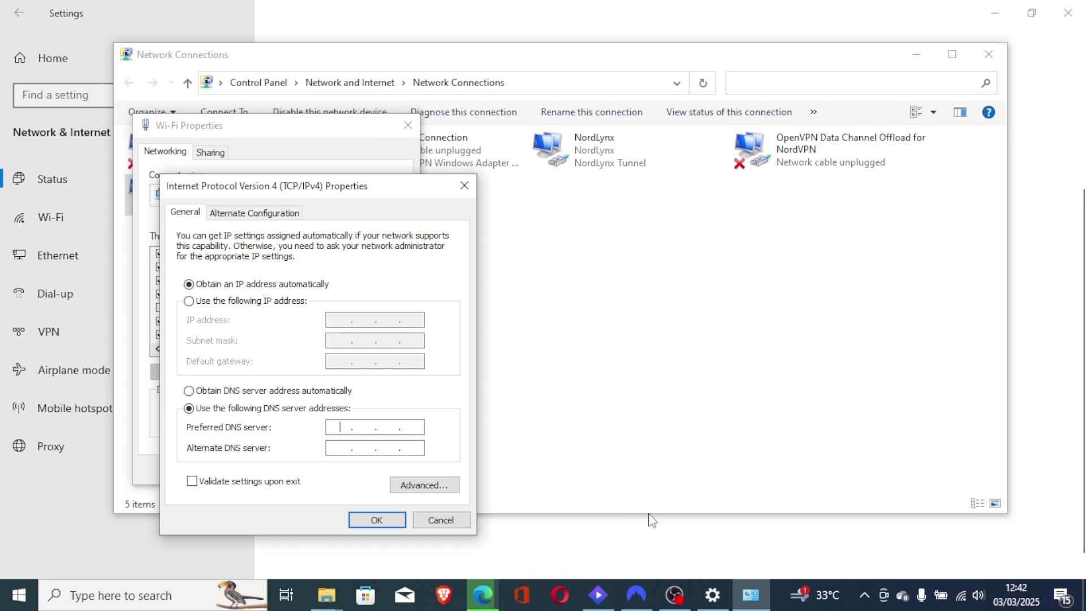
Read the DNS and Clear Cache sections of the document in Edge and open the %appdata% folder.
{"action": "left_click", "coordinate": [490, 592]}
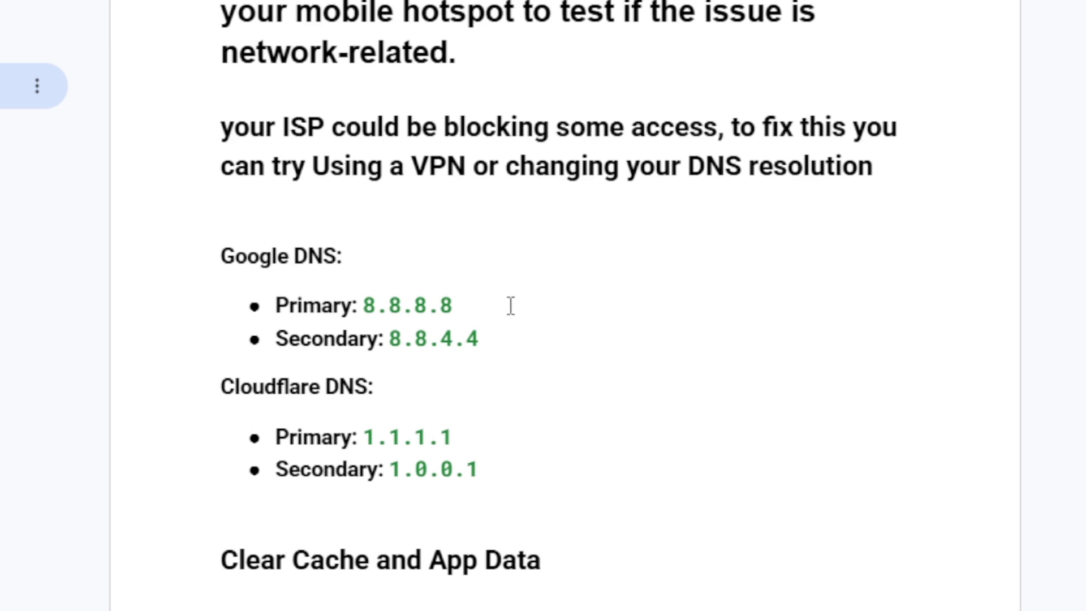
{"action": "scroll", "coordinate": [563, 322], "scroll_direction": "down", "scroll_amount": 5}
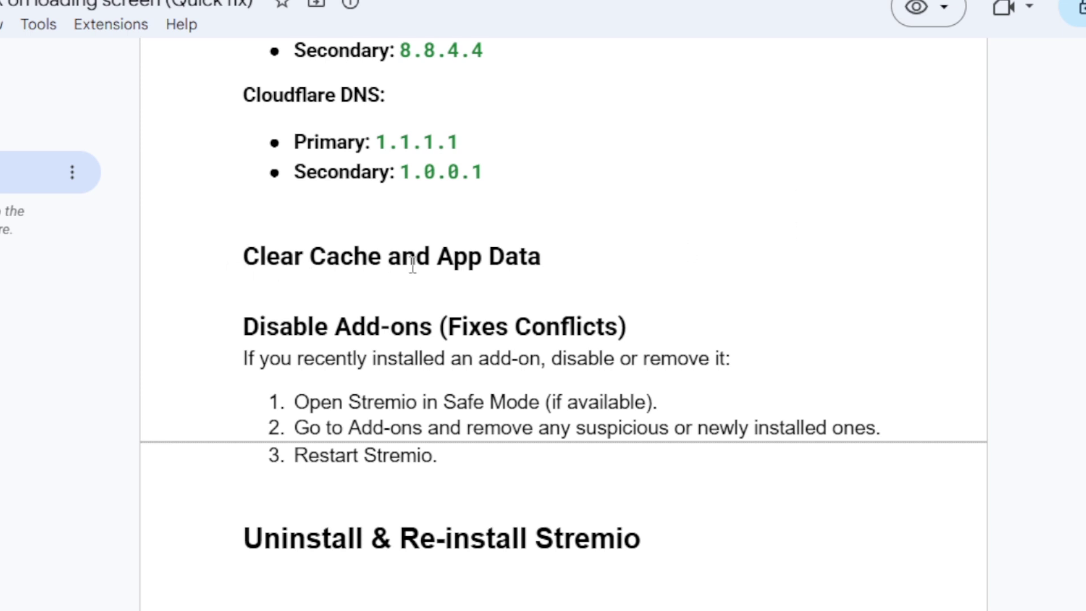
{"action": "key", "text": "super+r"}
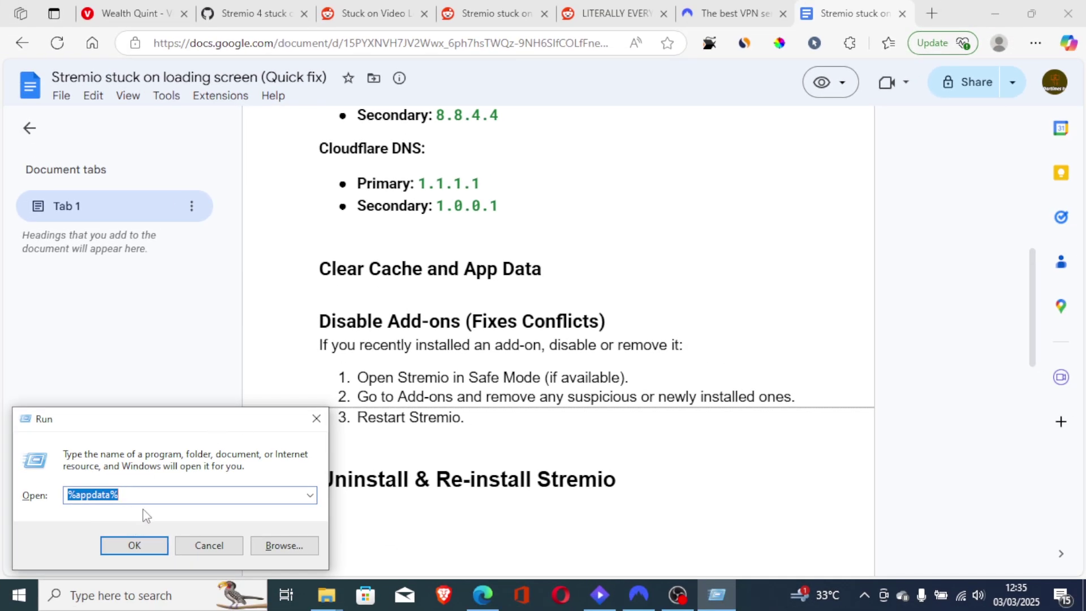
{"action": "left_click", "coordinate": [153, 496]}
{"action": "left_click", "coordinate": [136, 545]}
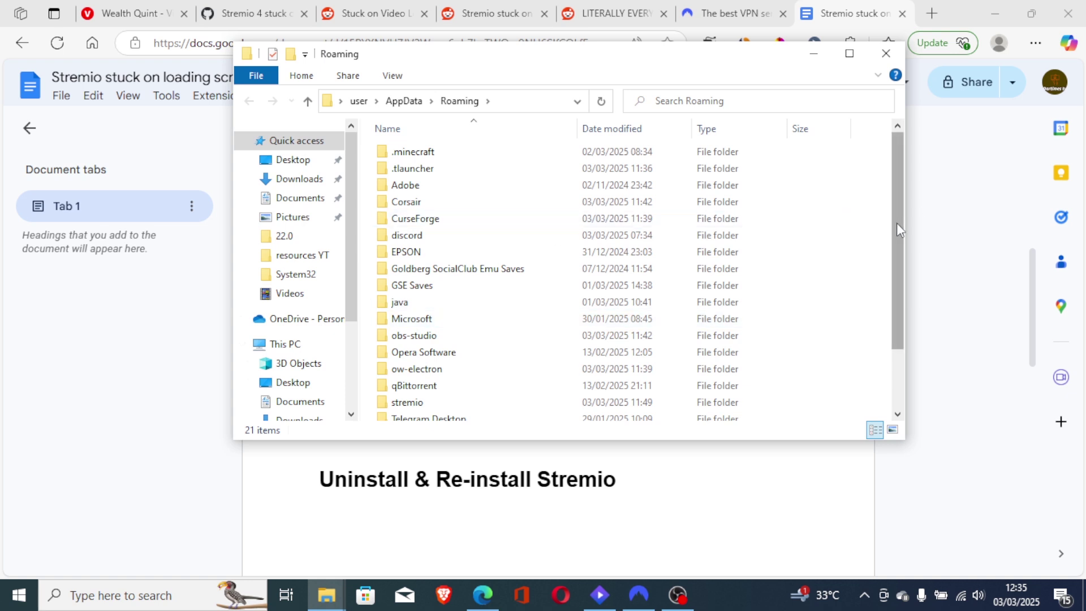
Inspect the stremio-server folder inside the stremio folder for cached data and close the file window.
{"action": "left_click_drag", "start_coordinate": [900, 270], "coordinate": [908, 327]}
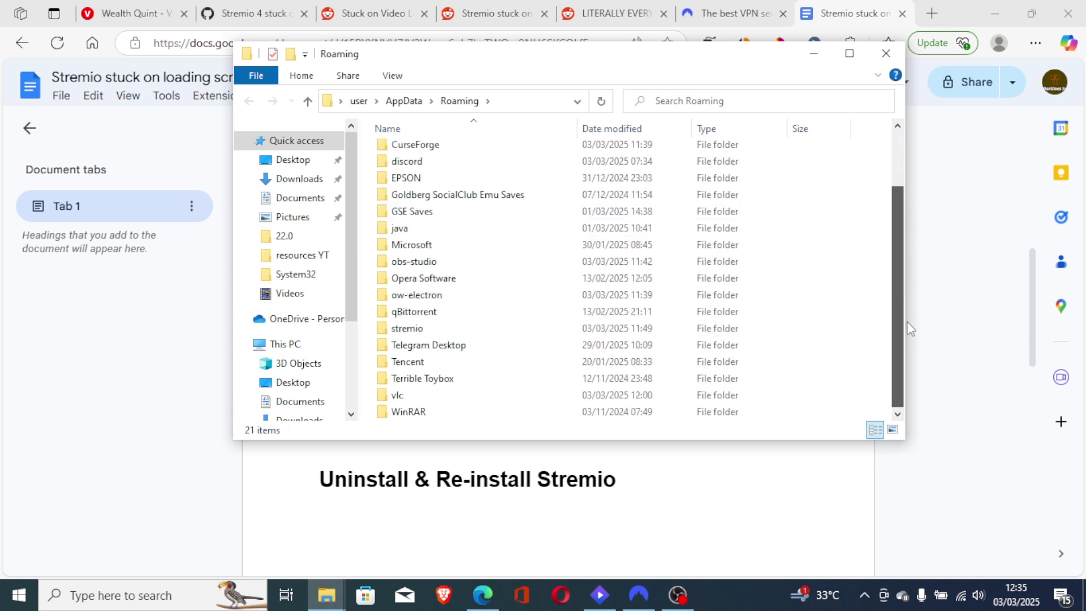
{"action": "left_click", "coordinate": [452, 333]}
{"action": "double_click", "coordinate": [452, 333]}
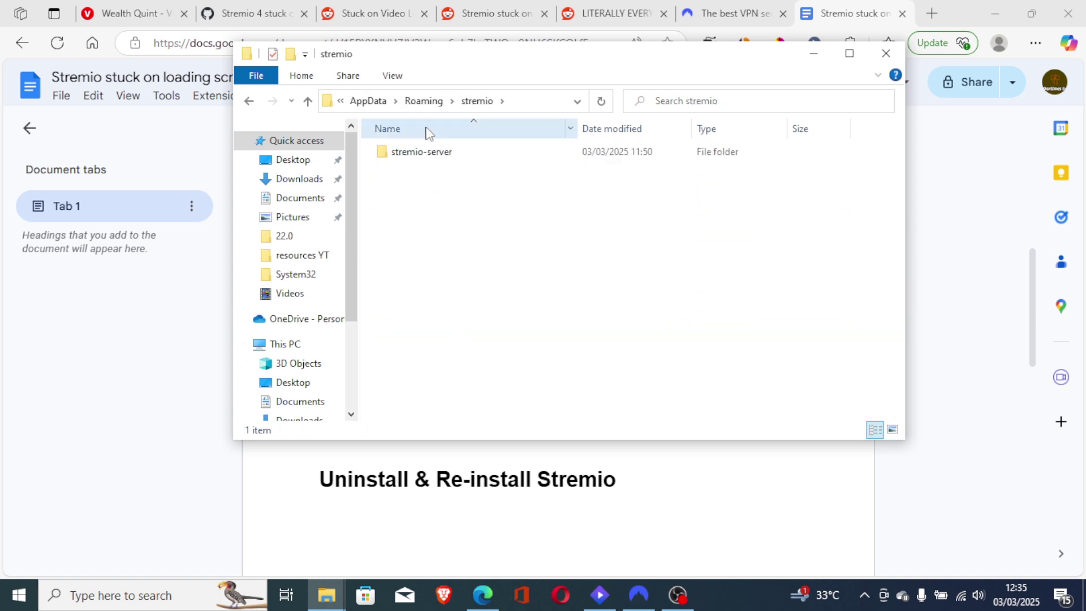
{"action": "left_click", "coordinate": [431, 153]}
{"action": "double_click", "coordinate": [431, 154]}
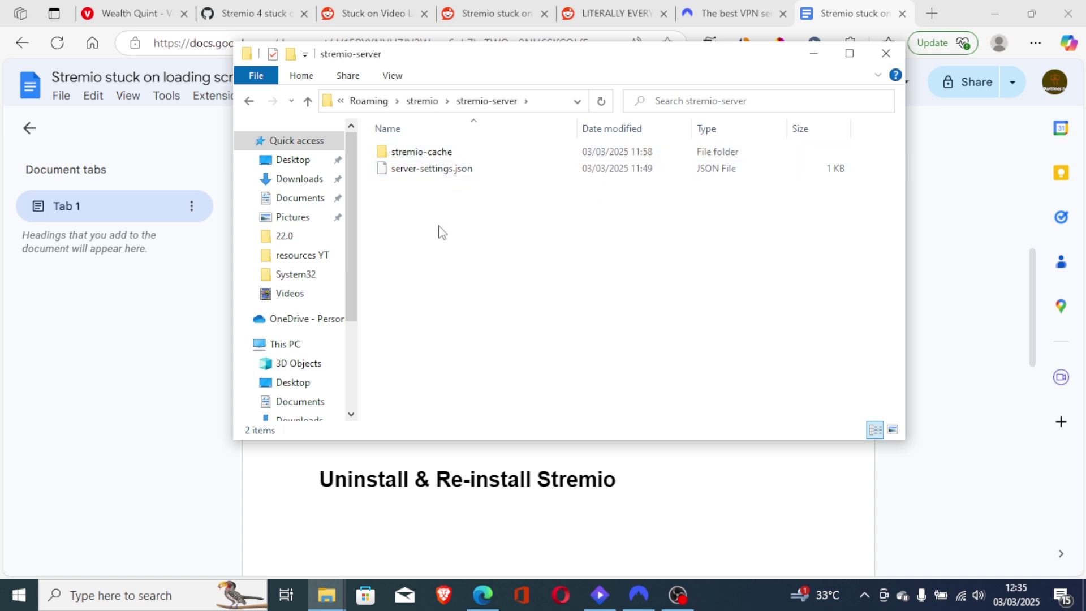
{"action": "left_click", "coordinate": [885, 54]}
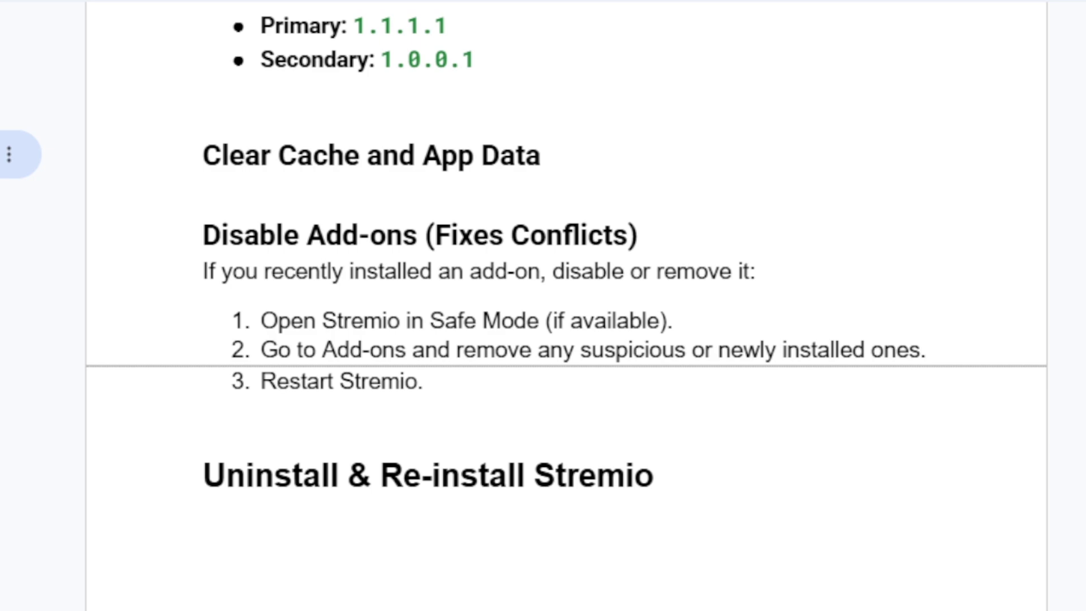
Review the document's remaining fixes, including disabling add-ons and reinstalling Stremio, and return to its beginning.
{"action": "scroll", "coordinate": [566, 305], "scroll_direction": "up", "scroll_amount": 15}
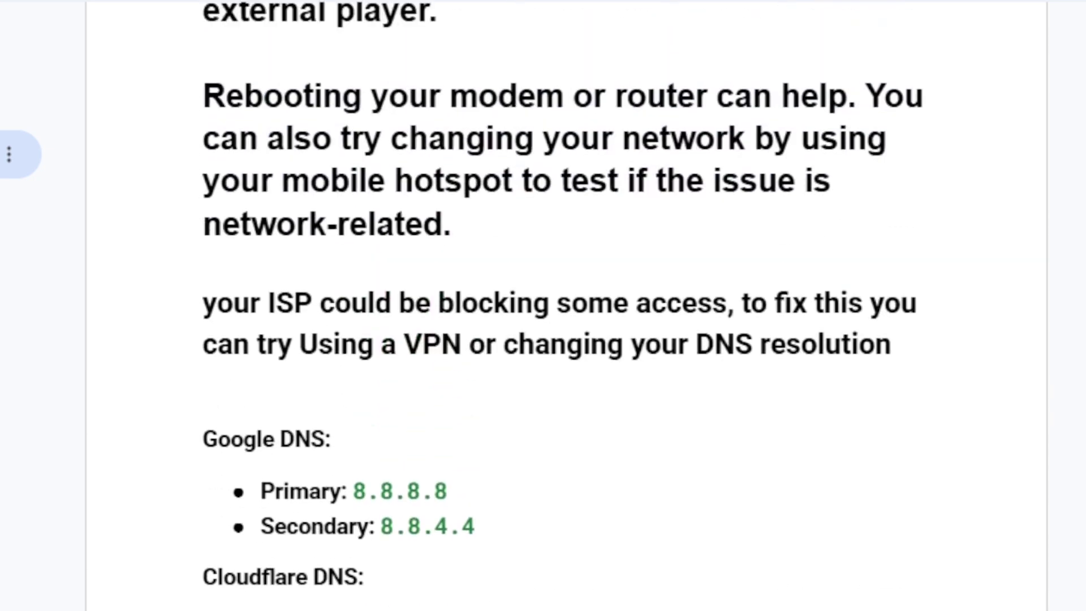
{"action": "scroll", "coordinate": [565, 306], "scroll_direction": "down", "scroll_amount": 15}
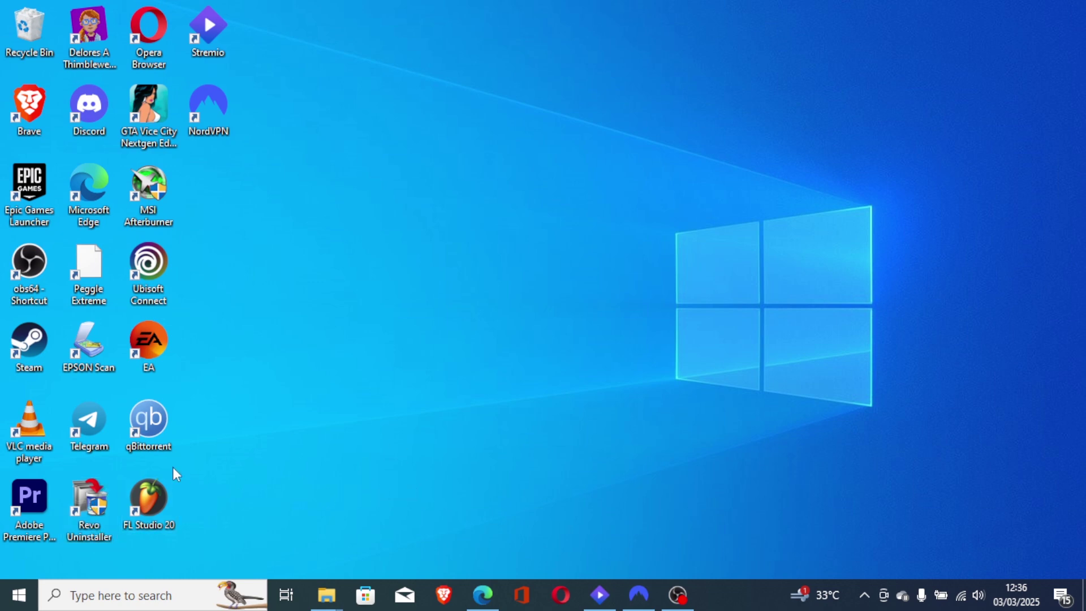
{"action": "left_click", "coordinate": [482, 594]}
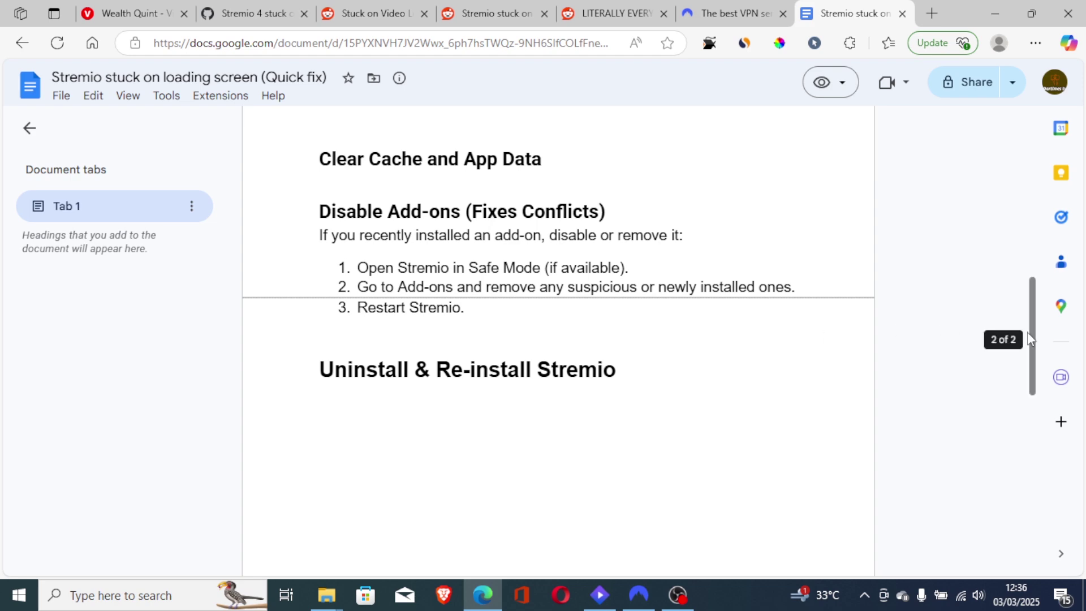
{"action": "left_click_drag", "start_coordinate": [1032, 337], "coordinate": [1027, 147]}
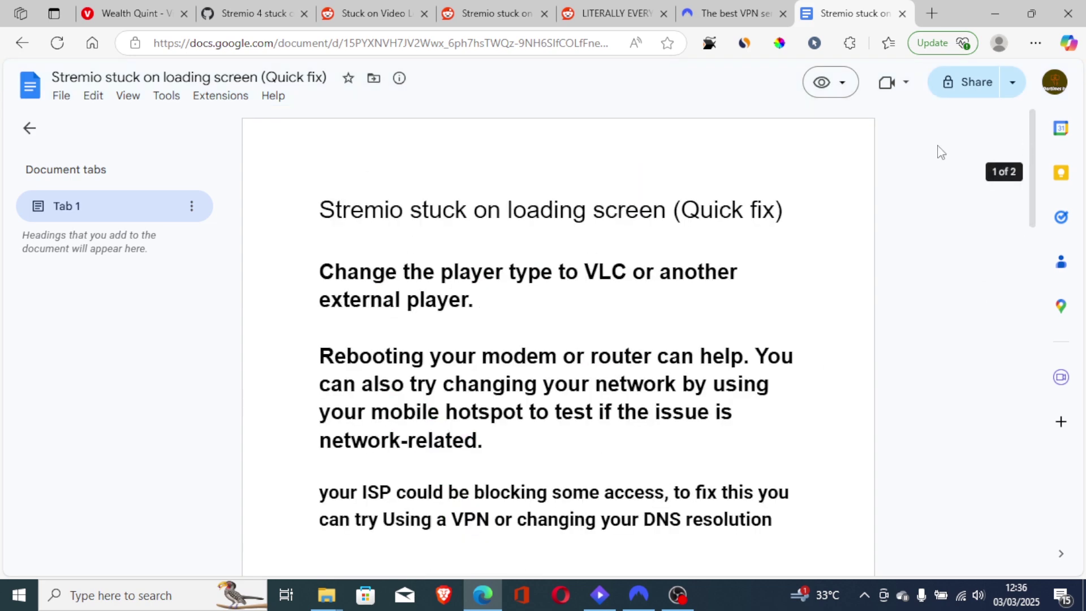